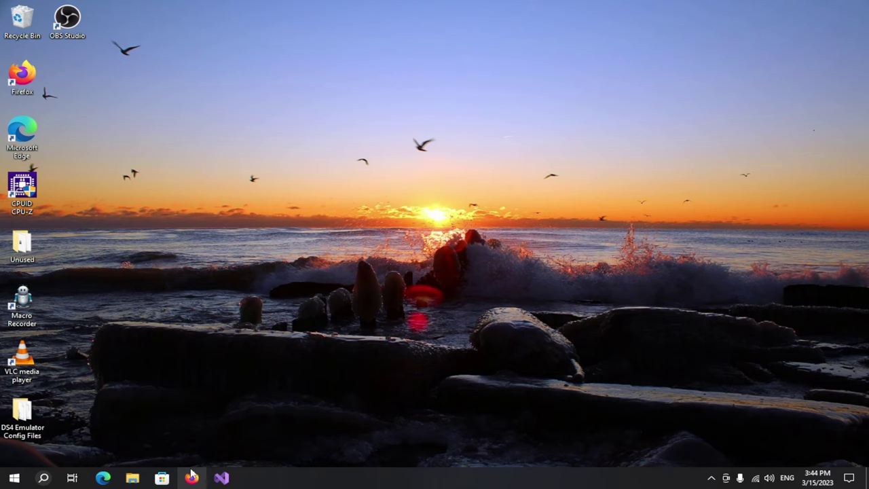
Switch to Firefox and load the bookmarked DualShock4 emulator 2.0.1 release page on GitHub
left_click(191, 477)
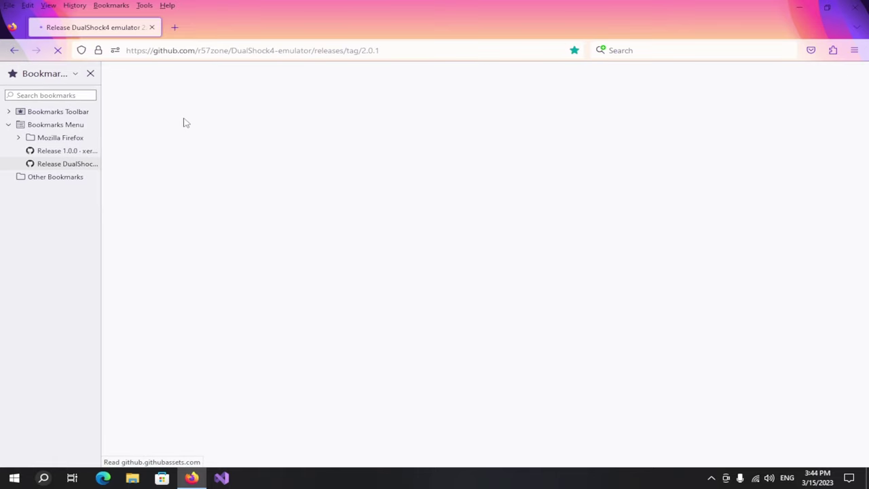
left_click(188, 51)
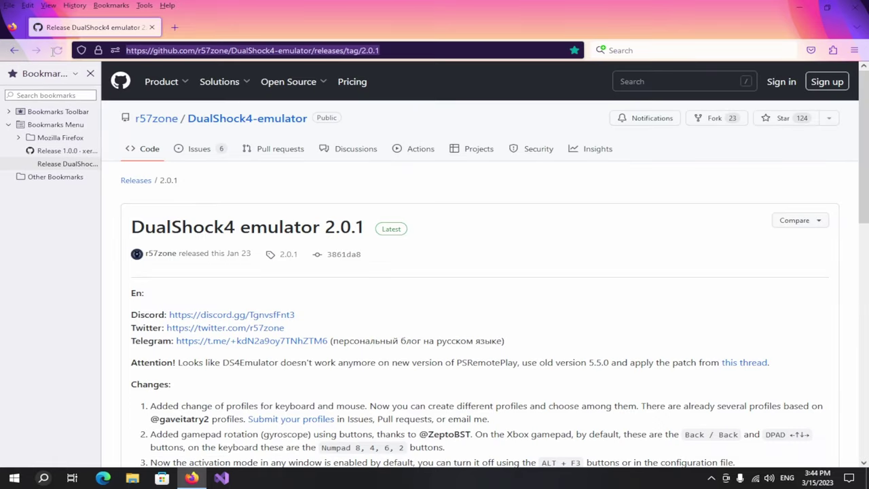
left_click(663, 240)
Search Google for "r57zone ds4 emulator" in a new tab and open the r57zone/DualShock4-emulator GitHub repository
left_click(175, 27)
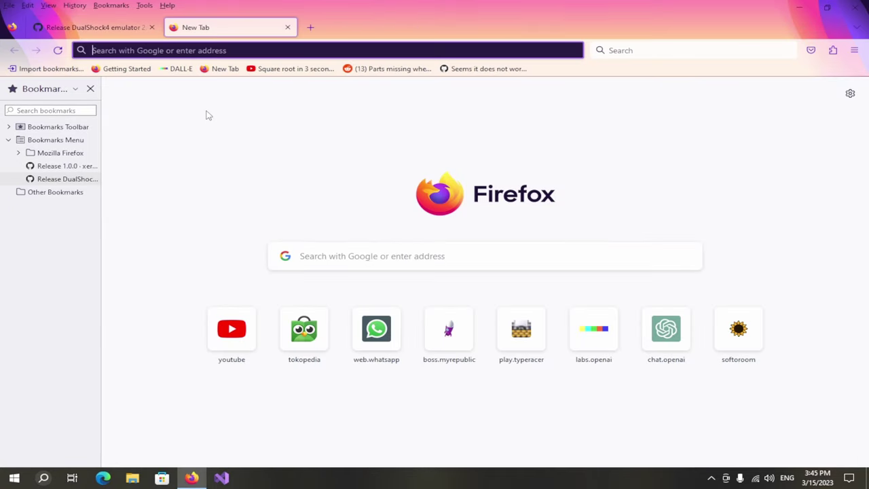
type("r57zo")
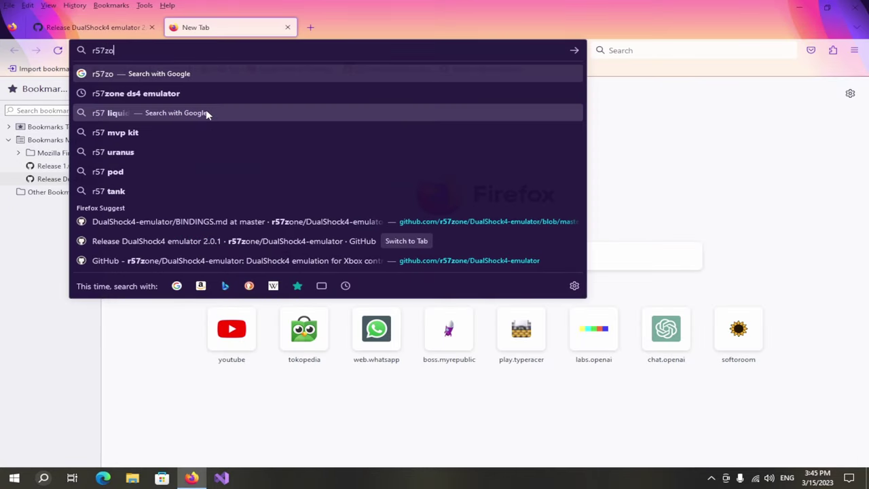
type("ne ds4 emulator")
key("Return")
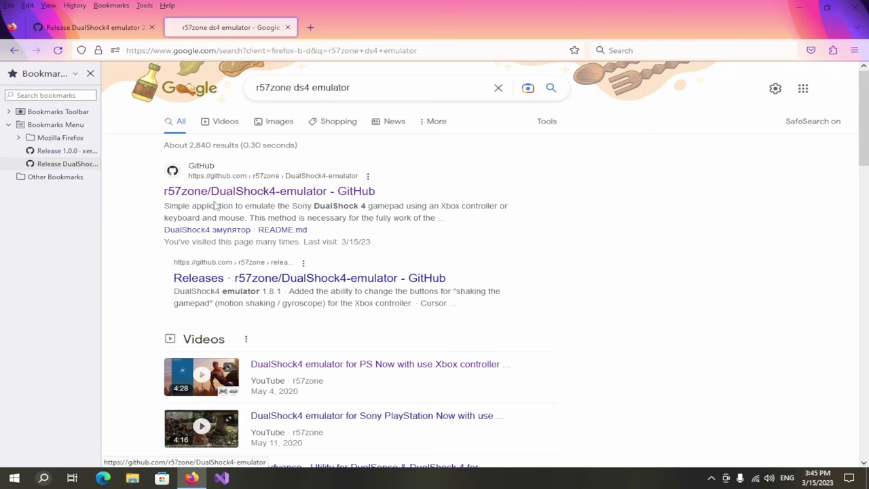
left_click(239, 193)
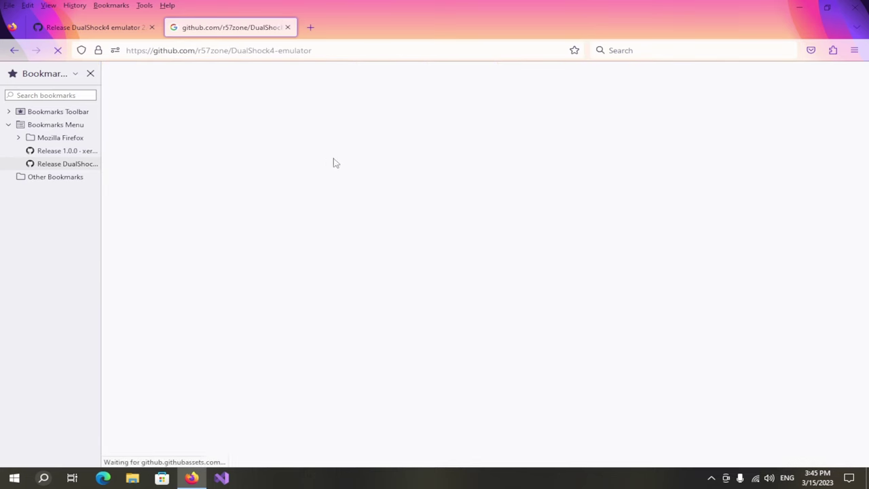
Open the repository's latest release, DualShock4 emulator 2.0.1, and show its downloadable assets
scroll(581, 237, "down", 3)
scroll(665, 181, "down", 3)
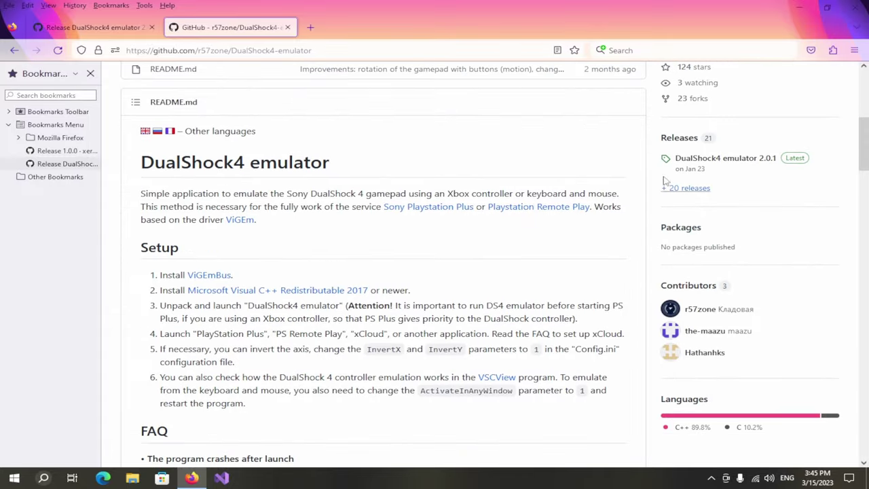
left_click(719, 161)
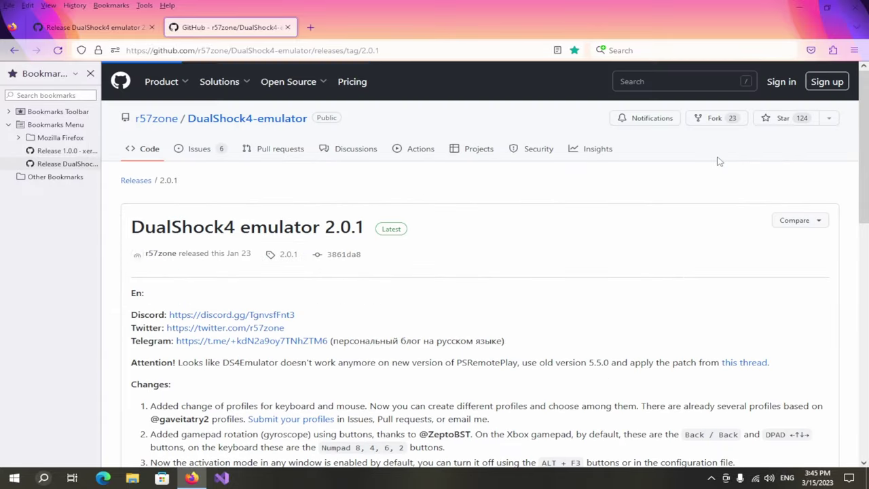
scroll(284, 242, "down", 10)
scroll(196, 272, "down", 3)
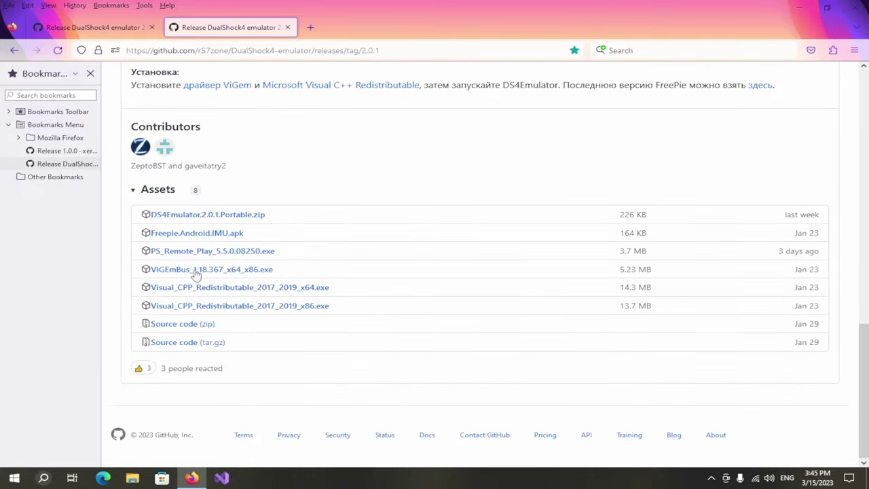
Show the assets list on the original DualShock4 emulator 2.0.1 release tab and close the duplicate release tab
left_click(118, 28)
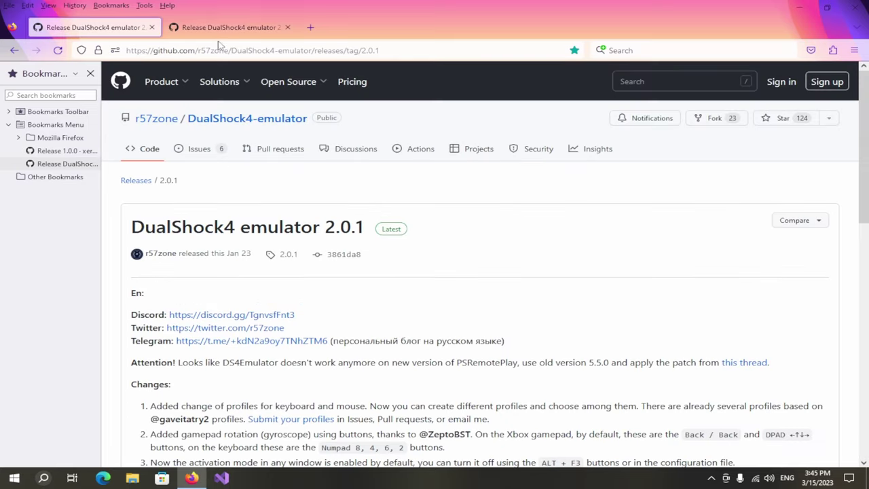
scroll(306, 242, "down", 10)
scroll(305, 241, "down", 3)
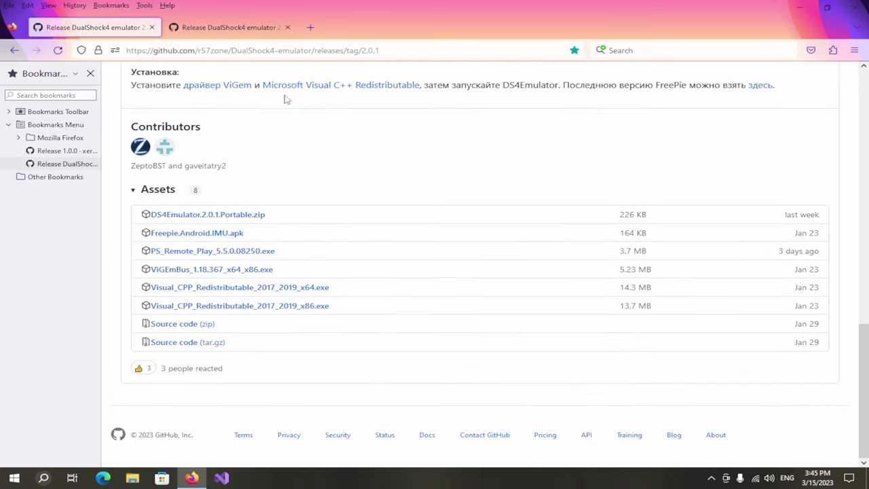
left_click(288, 27)
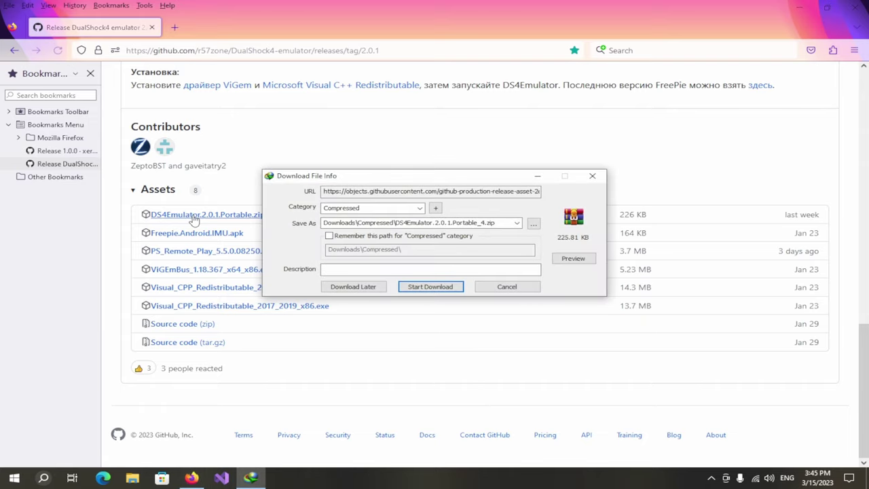
Download DS4Emulator.2.0.1.Portable.zip, move the archive to the desktop and dismiss the completed download
left_click(414, 286)
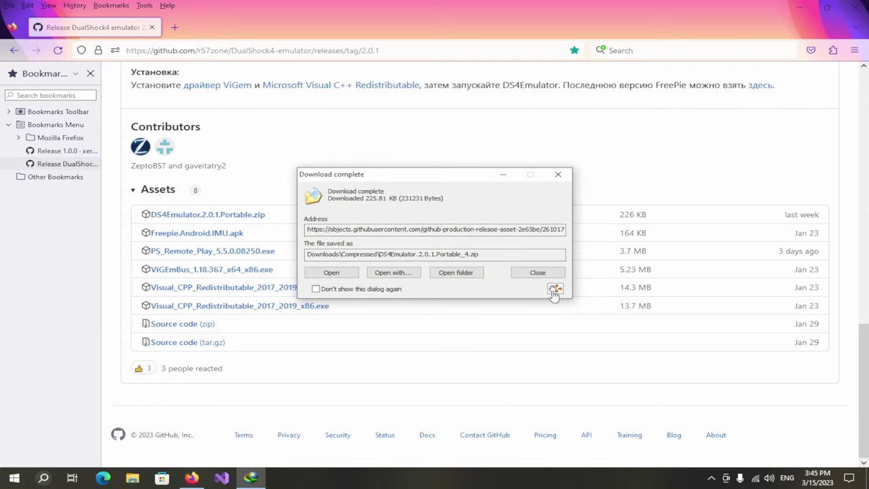
left_click(866, 485)
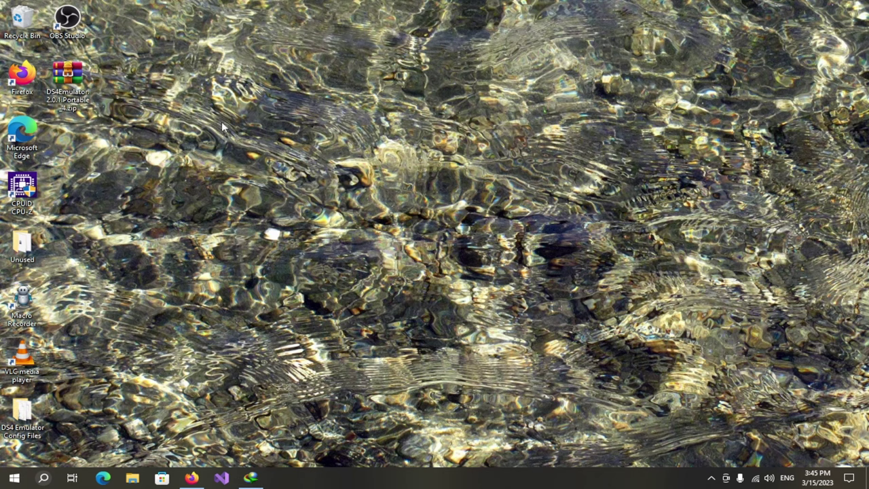
left_click(192, 478)
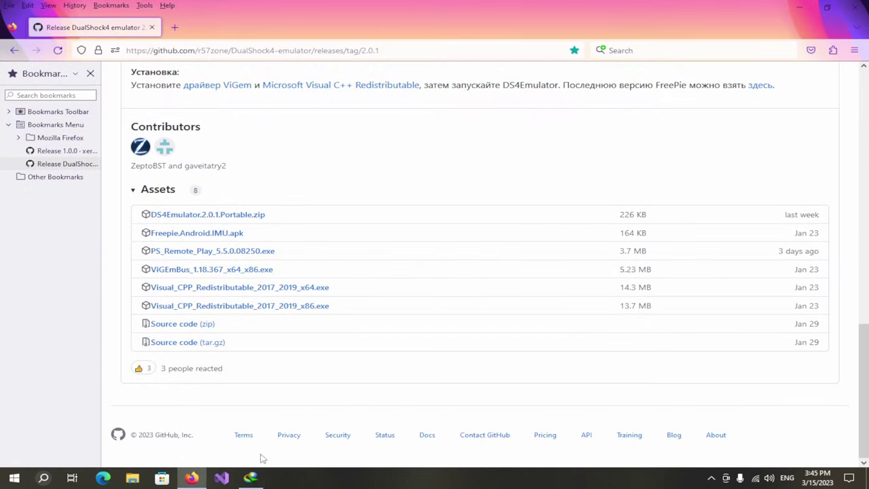
left_click(250, 478)
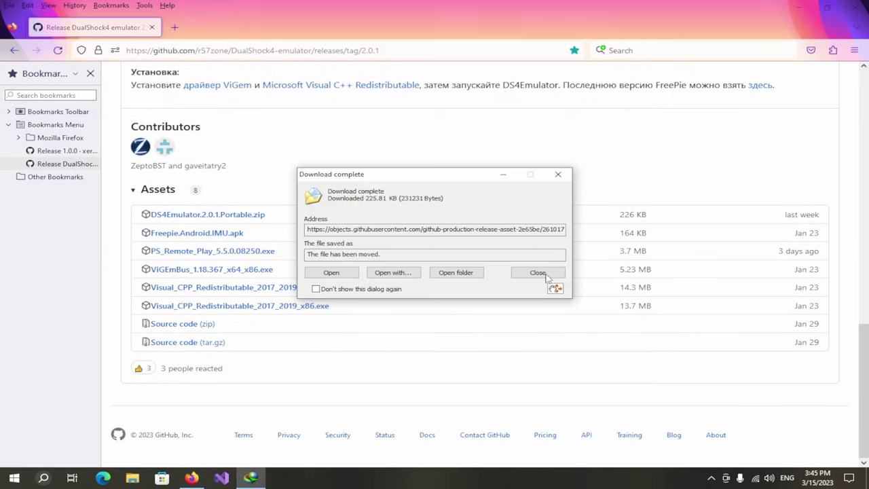
left_click(557, 174)
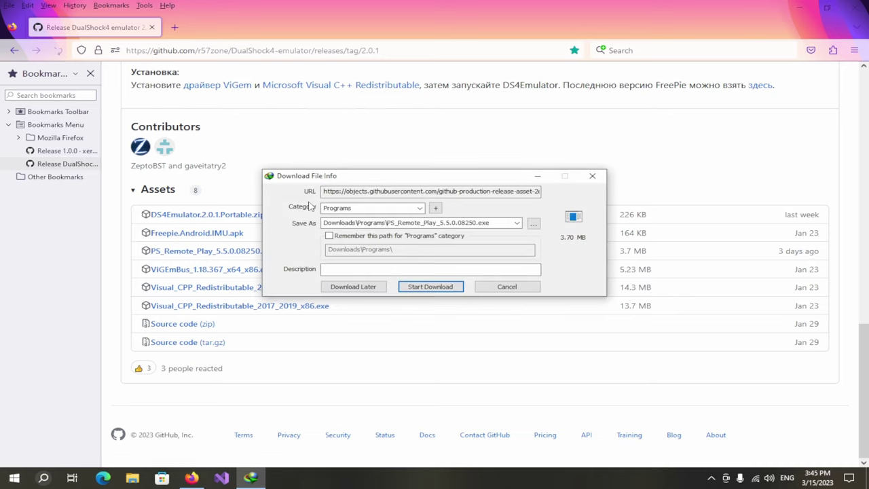
Download PS_Remote_Play_5.5.0.08250.exe from the release assets and launch the installer
left_click(430, 286)
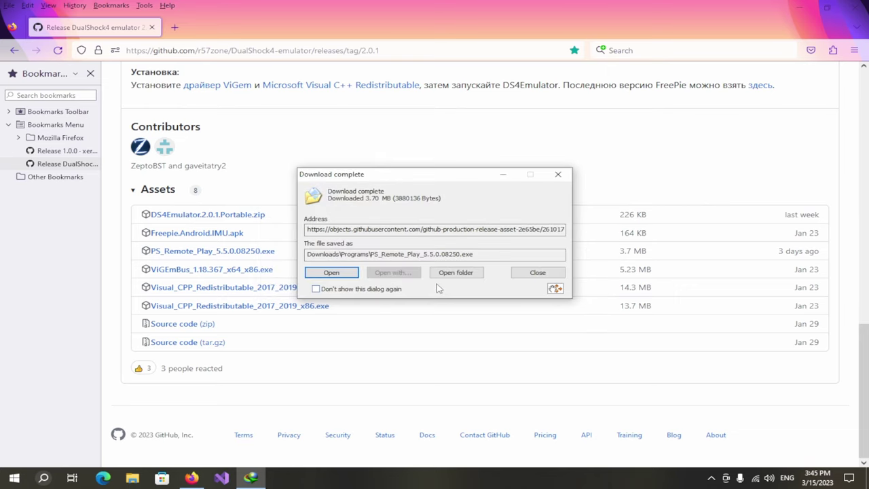
left_click_drag(366, 175, 548, 144)
left_click(506, 236)
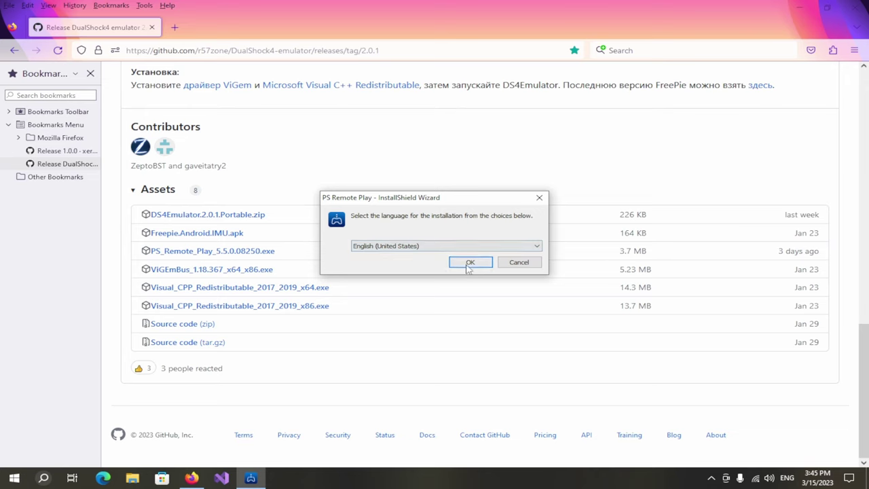
Start installing PS Remote Play in English (United States) and minimize the installer while it runs
left_click(469, 263)
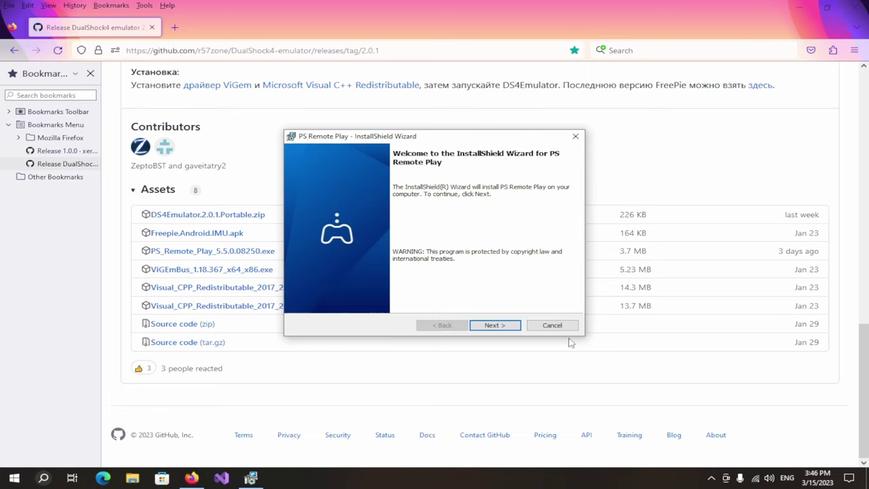
left_click(487, 328)
left_click(488, 329)
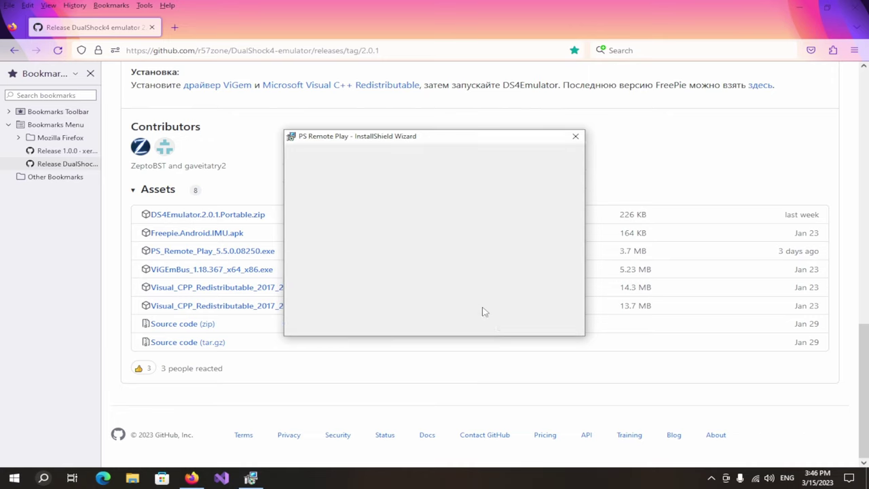
left_click(484, 326)
left_click_drag(356, 141, 331, 148)
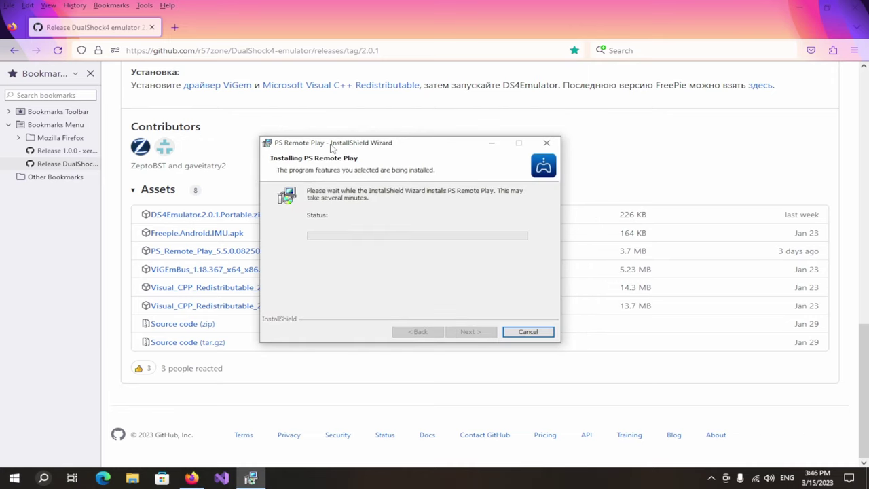
left_click(492, 142)
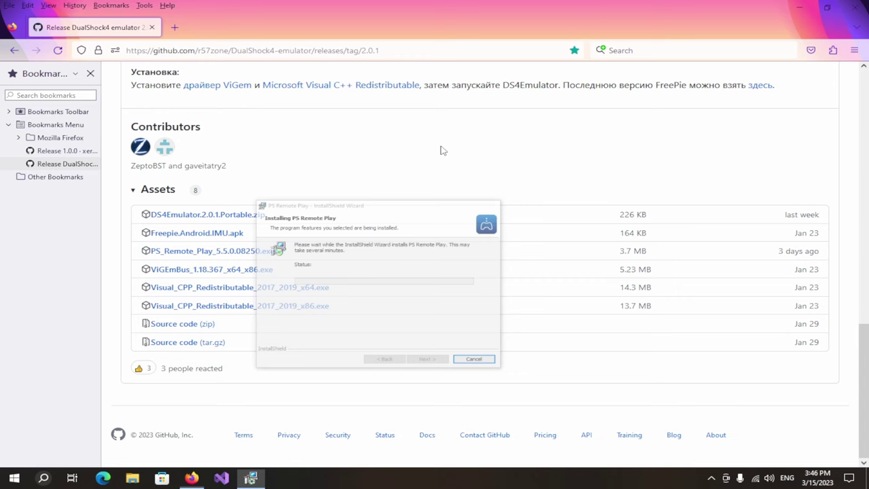
Open the bookmarked remoteplay-version-patcher 1.0.0 release page in a new tab and show its assets
left_click(174, 27)
left_click(75, 167)
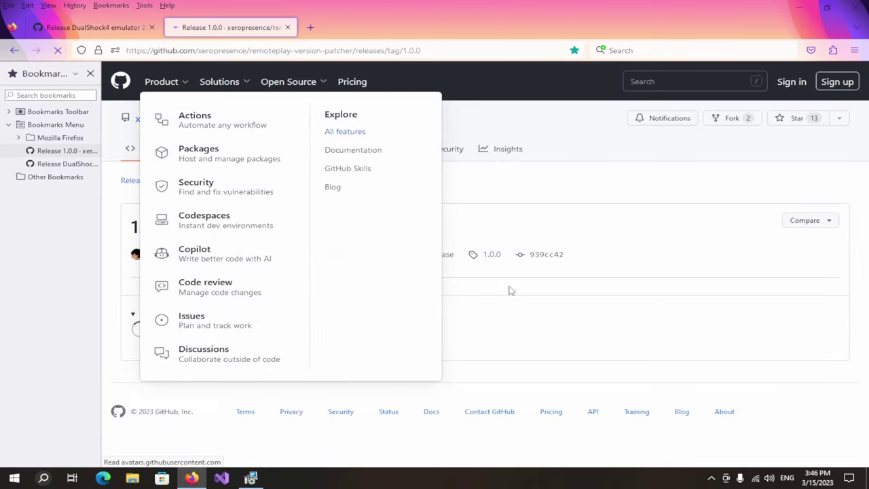
scroll(254, 289, "down", 1)
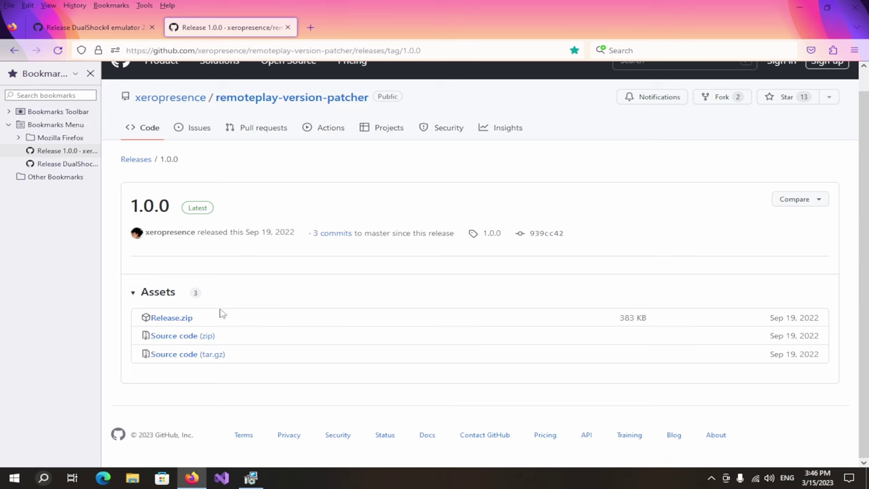
Search Google for "xeno remote play version patcher" in a new tab and open the xeropresence/remoteplay-version-patcher GitHub repository
left_click(311, 27)
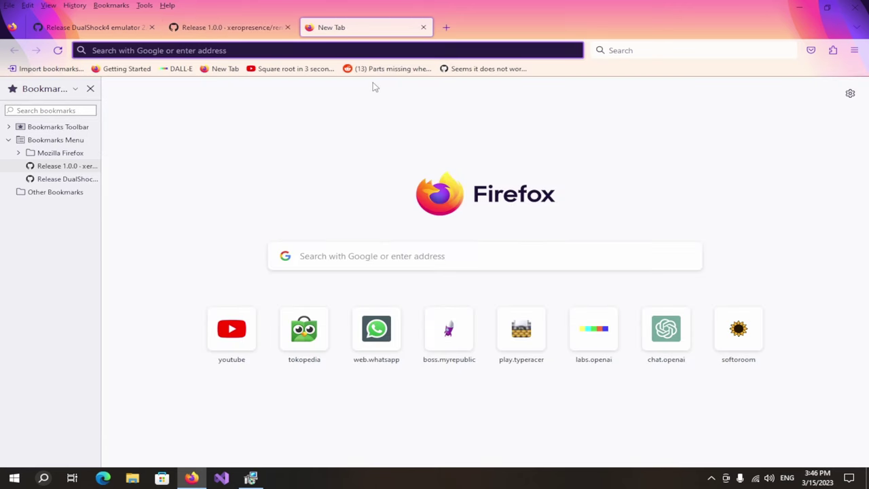
type("xeno remo")
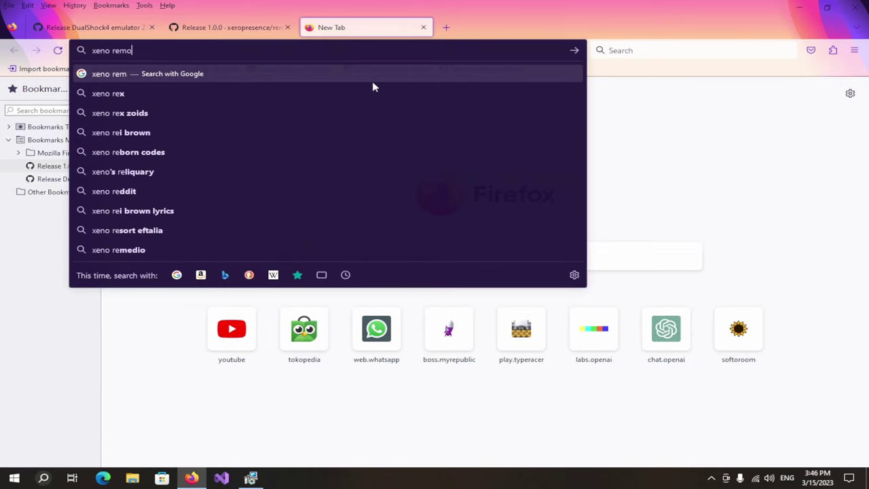
type("te play version a")
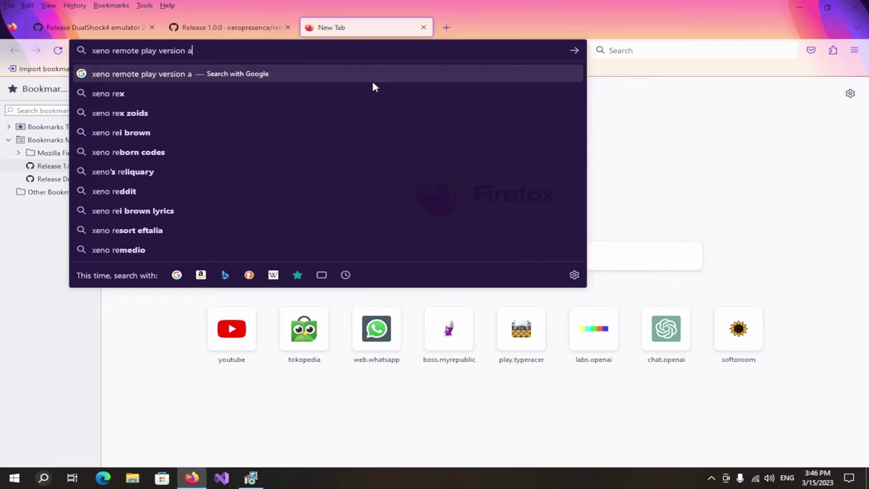
type("atcher")
key("Return")
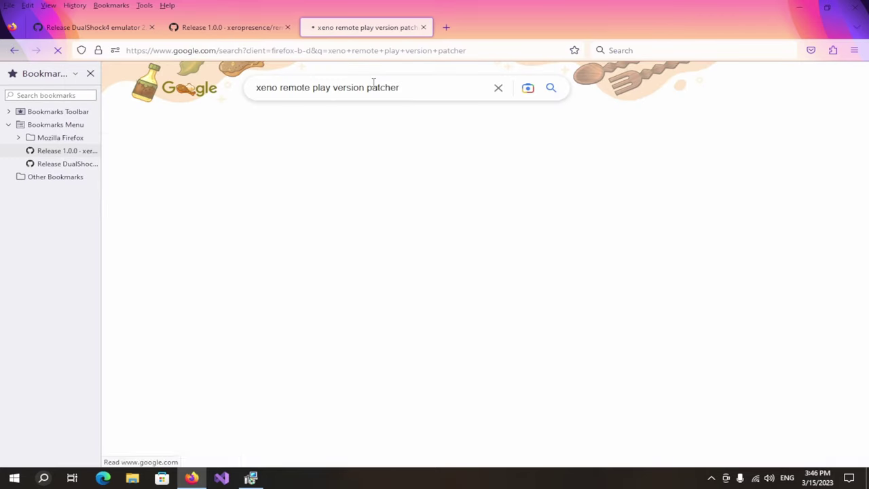
scroll(214, 251, "down", 5)
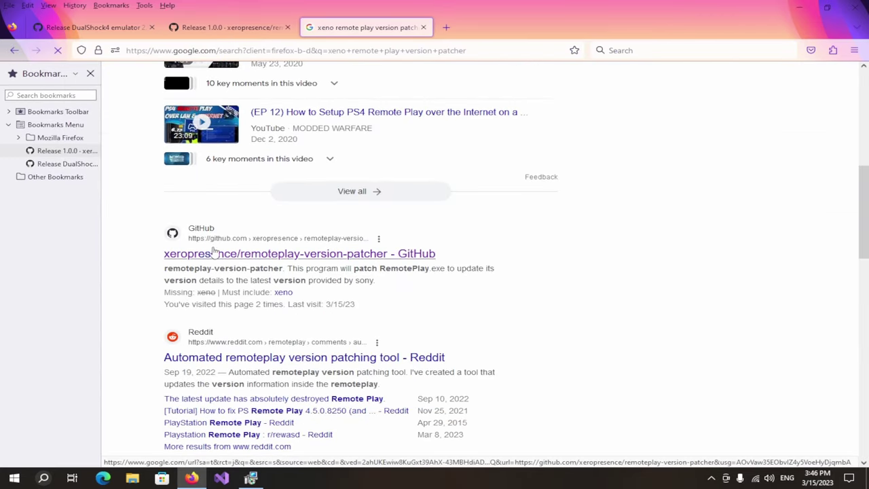
left_click(241, 251)
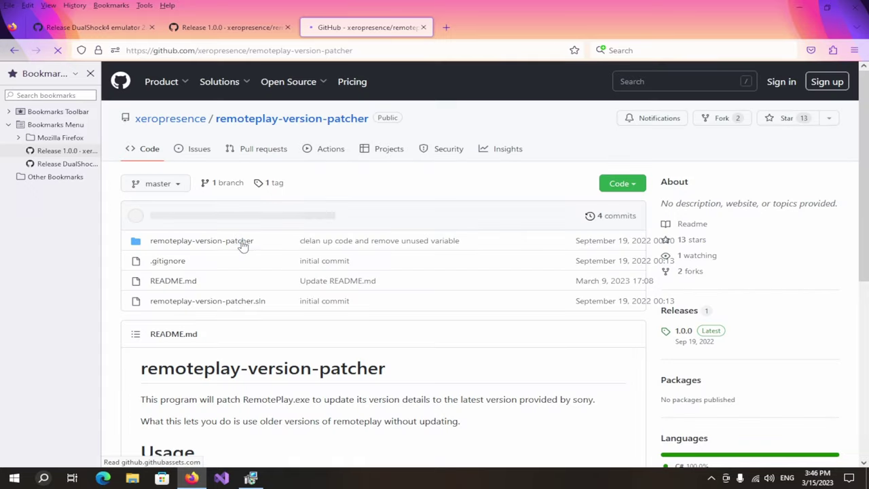
View the assets of the remoteplay-version-patcher repository's 1.0.0 release and close this duplicate tab
scroll(446, 234, "down", 3)
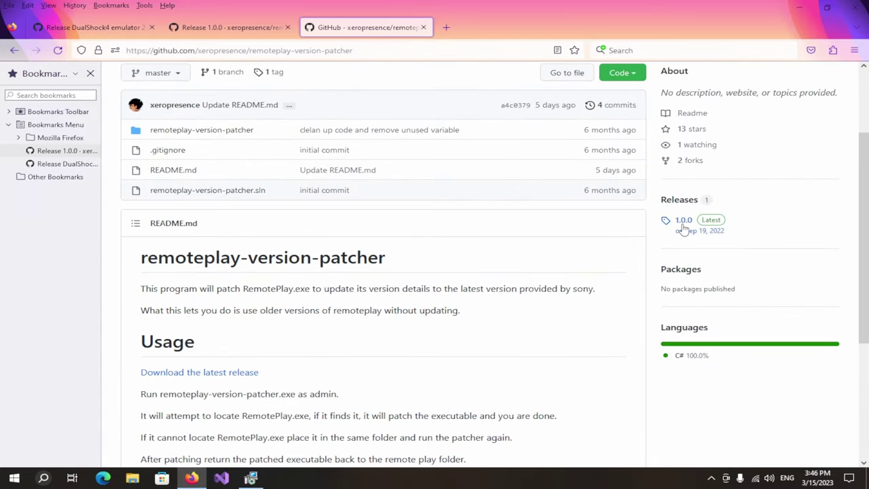
left_click(683, 222)
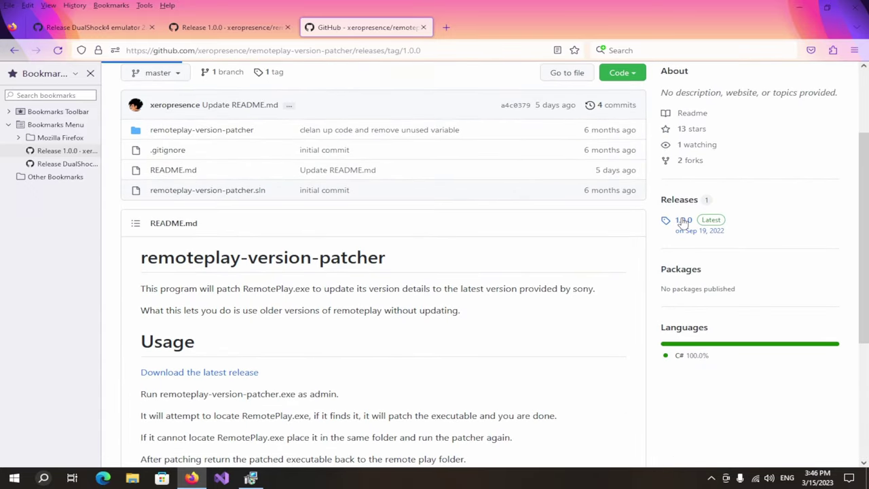
scroll(382, 266, "down", 1)
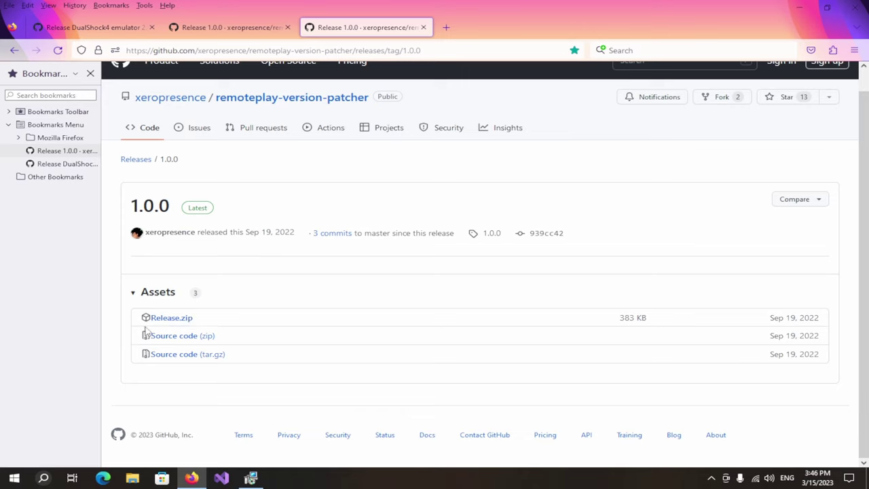
left_click(424, 27)
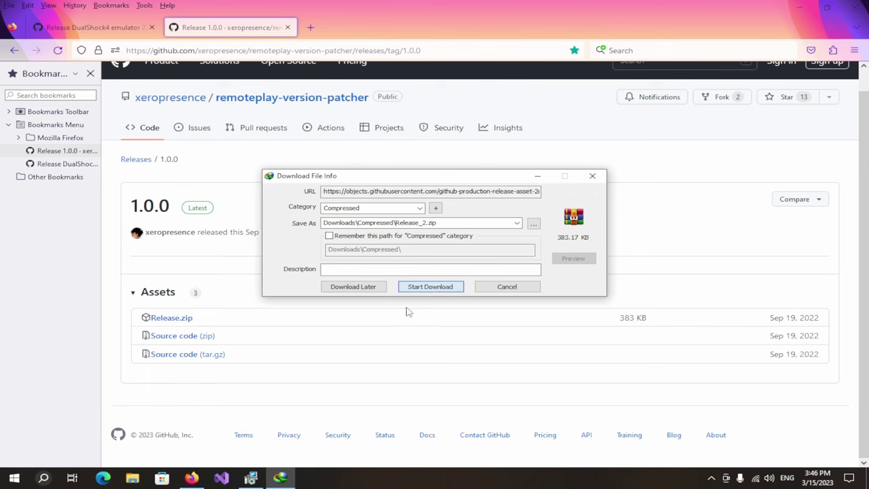
Download the patcher archive as Release_2.zip, then finish the PS Remote Play installer with the app set to launch
key("Return")
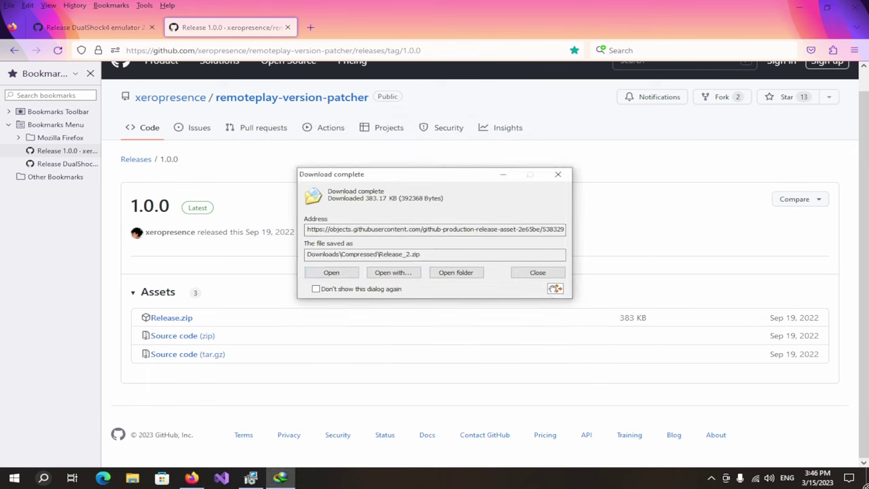
left_click(866, 485)
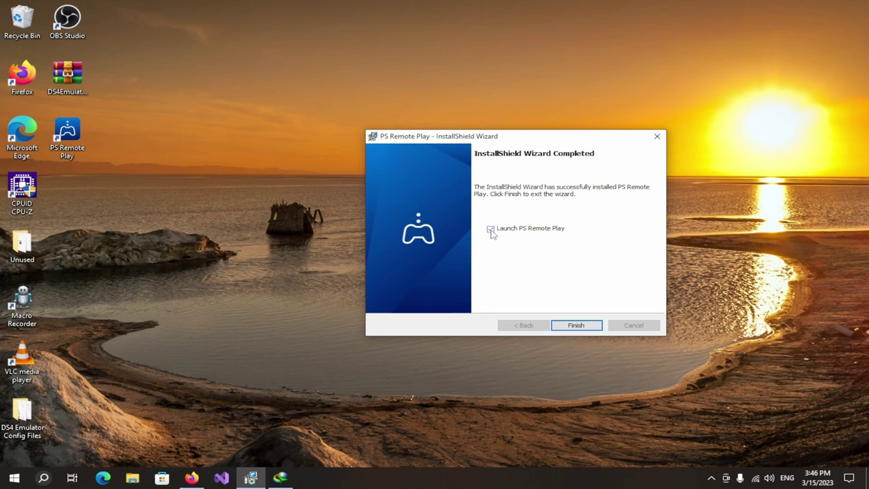
left_click(573, 325)
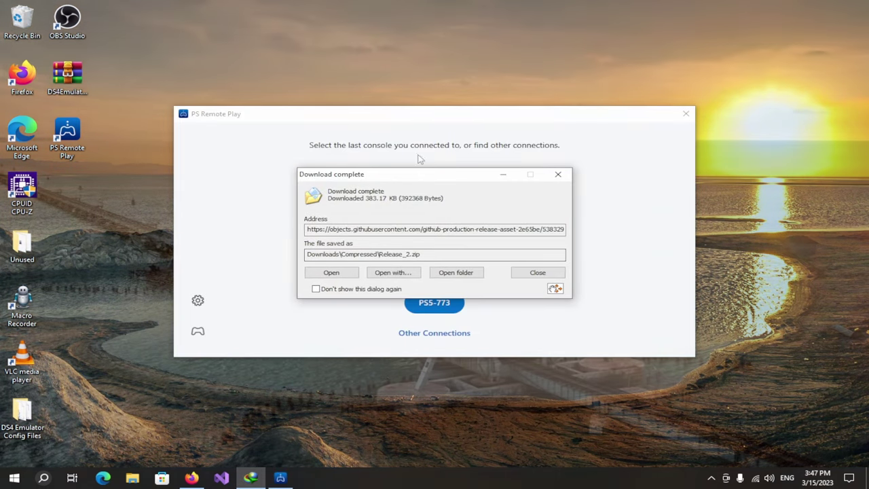
Try connecting PS Remote Play to the PS5-773 console, decline the update and close the app
left_click(539, 128)
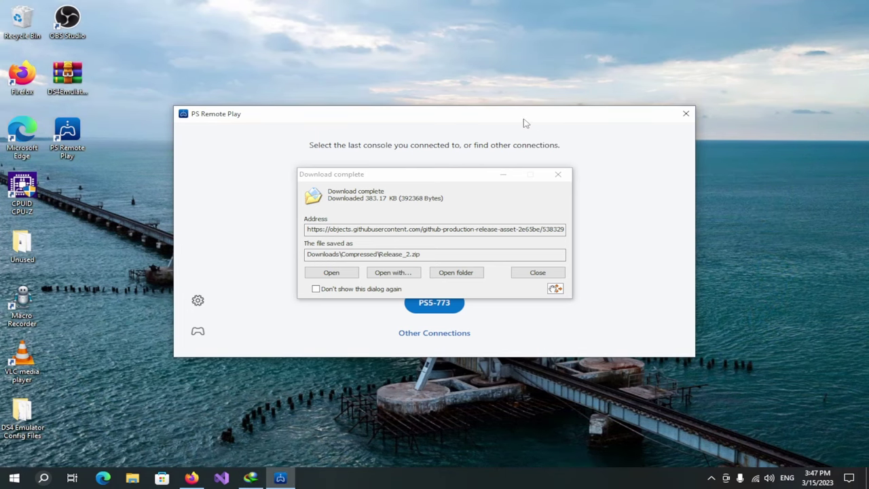
left_click(236, 288)
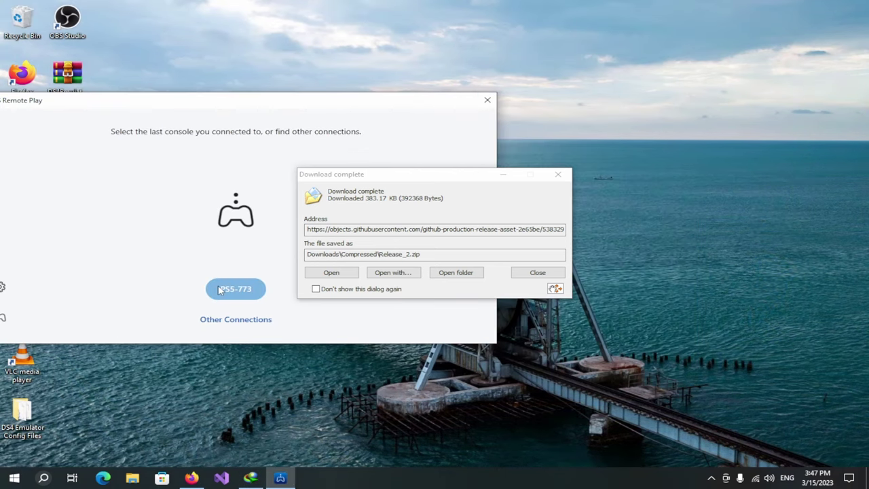
left_click_drag(423, 175, 641, 175)
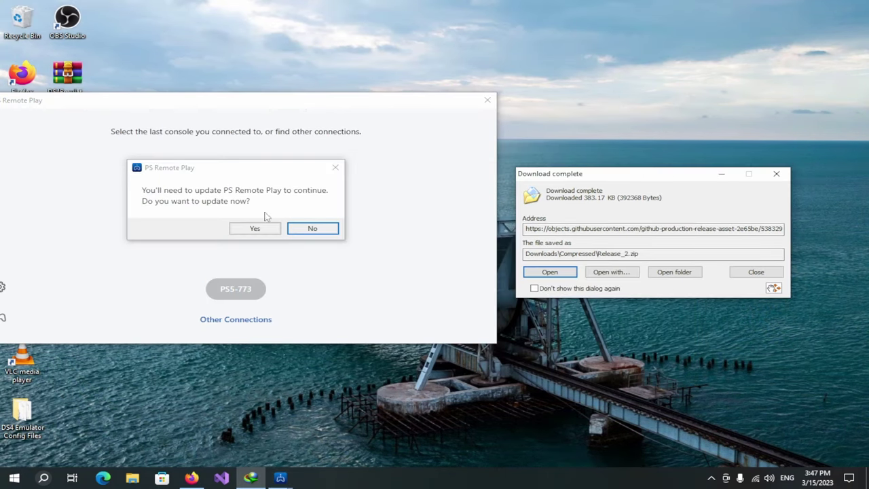
left_click(311, 228)
left_click(313, 217)
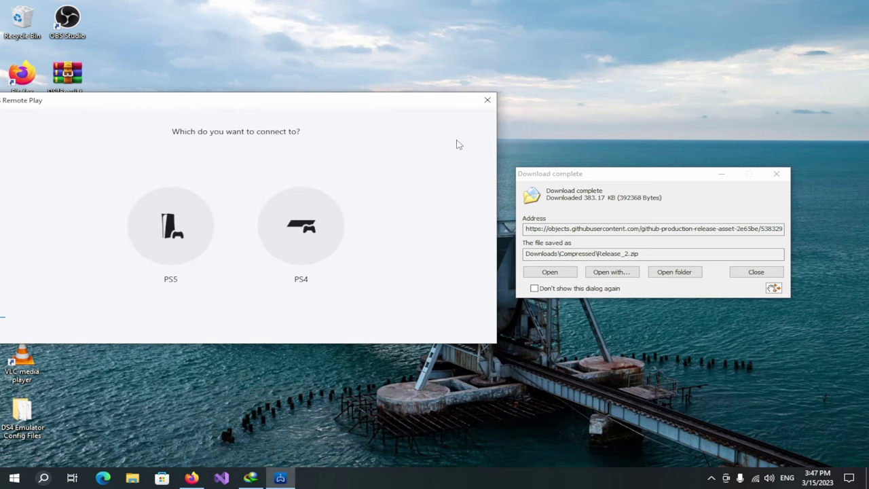
left_click(488, 100)
Move the downloaded Release_2.zip onto the desktop and dismiss the download-complete window
left_click_drag(620, 175, 562, 159)
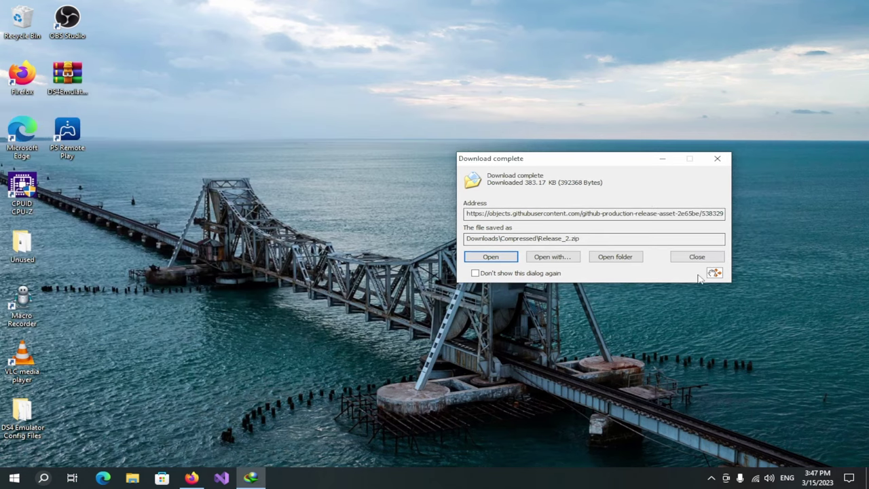
left_click_drag(714, 276, 68, 188)
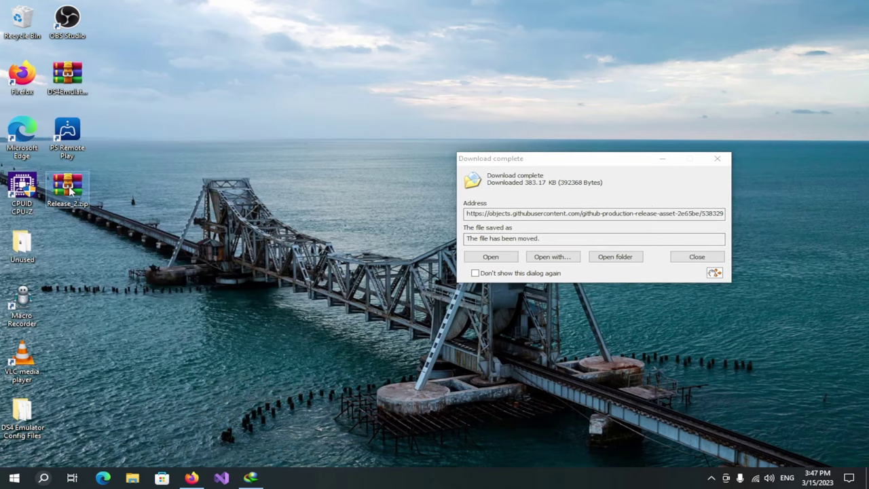
left_click_drag(544, 152, 398, 175)
left_click(557, 170)
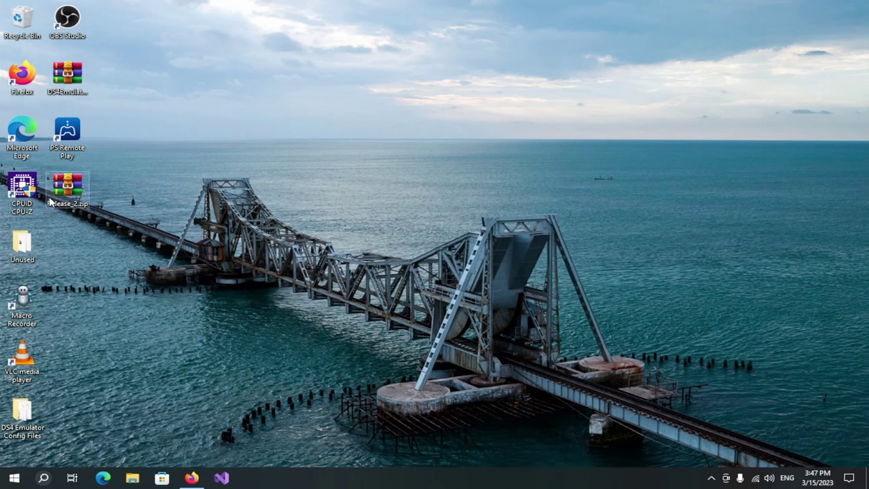
Extract the Release folder from Release_2.zip to the desktop and discard the archive into the Recycle Bin
double_click(76, 192)
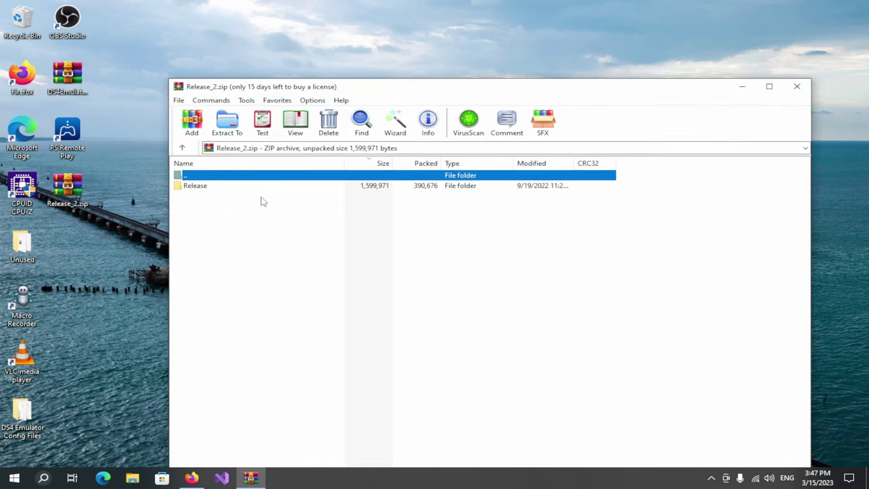
double_click(229, 187)
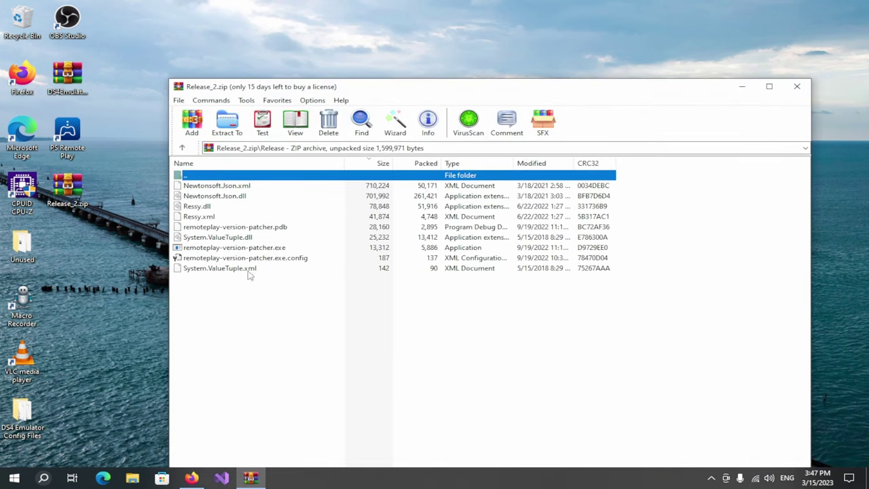
double_click(231, 178)
left_click_drag(68, 230, 62, 226)
left_click(787, 90)
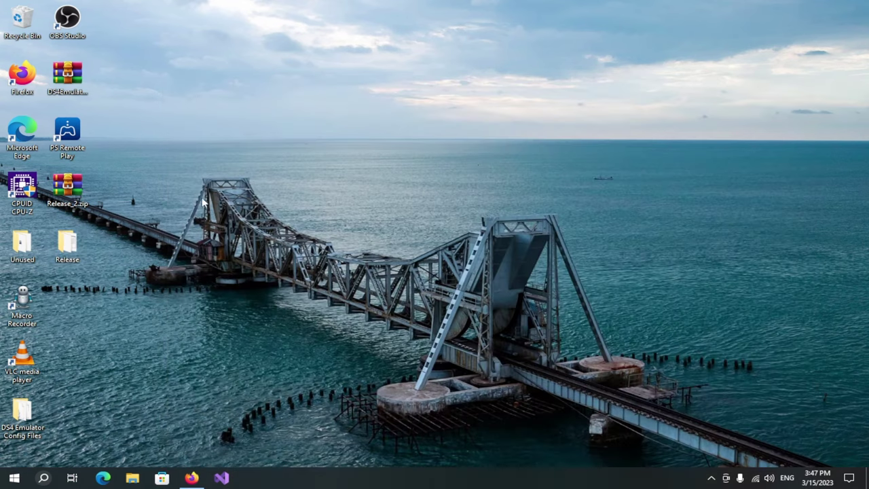
left_click_drag(67, 185, 23, 24)
left_click_drag(80, 239, 75, 198)
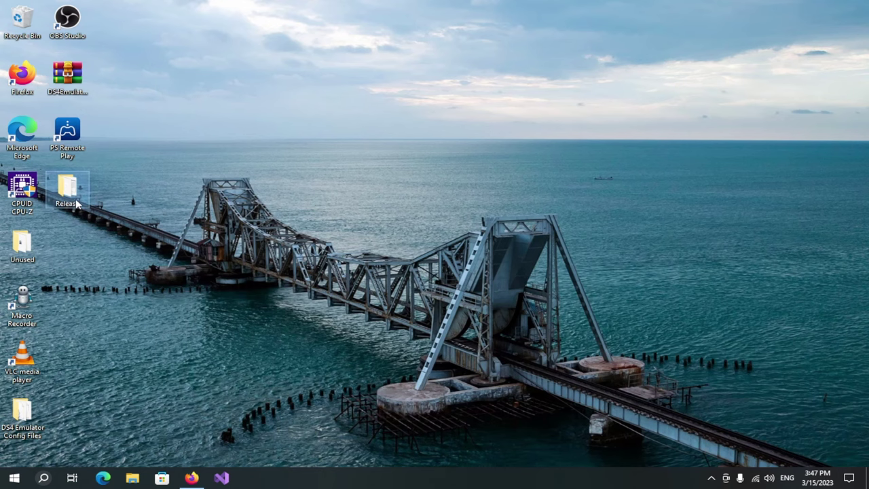
Run remoteplay-version-patcher.exe from the Release folder, close its console and return to the desktop
key("Return")
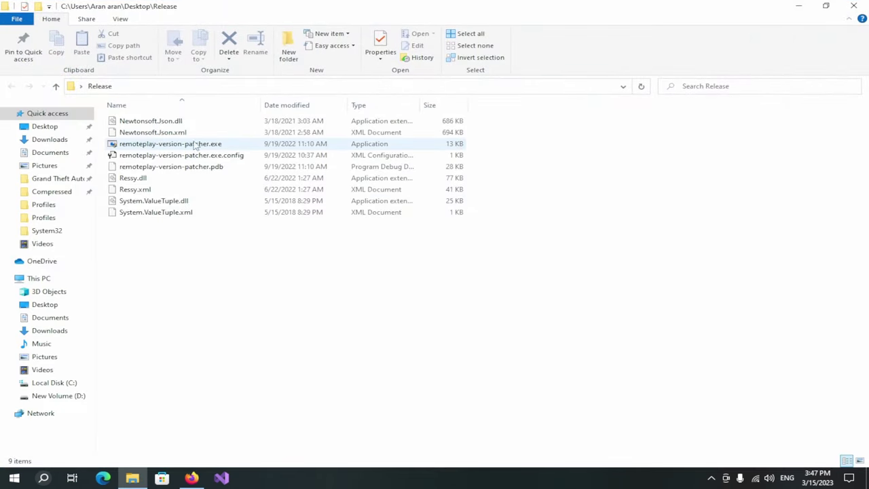
double_click(163, 145)
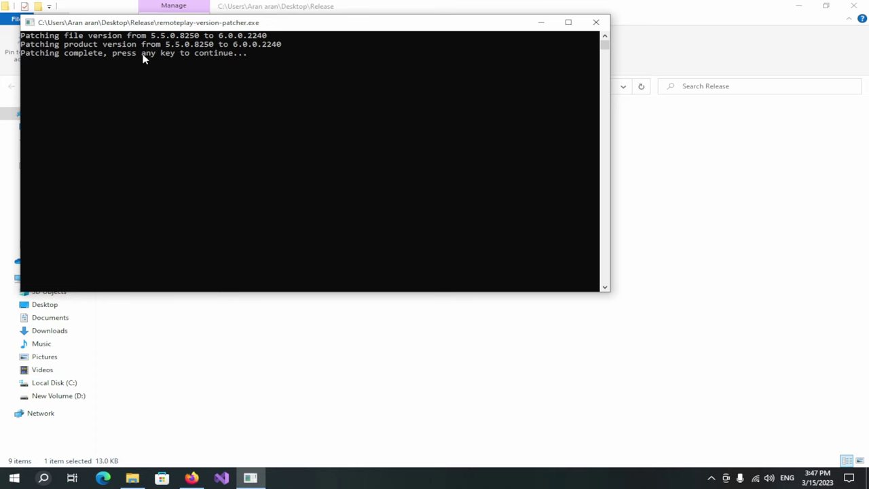
left_click(589, 26)
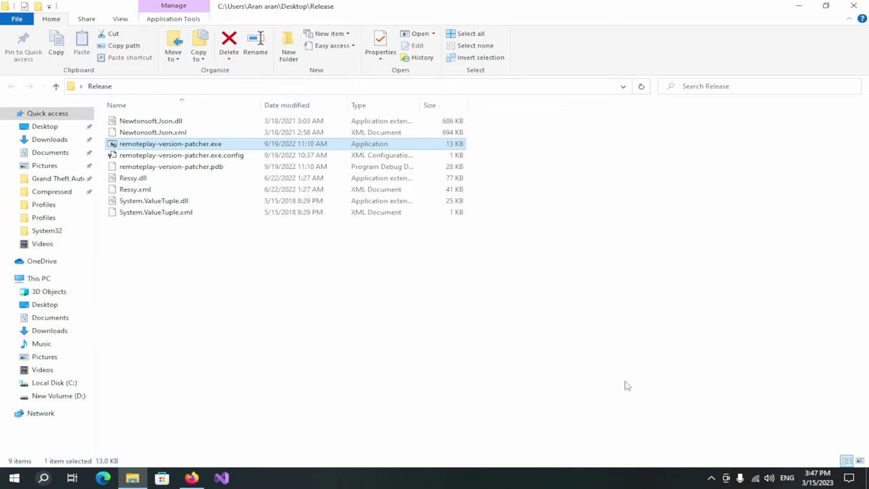
key("super+d")
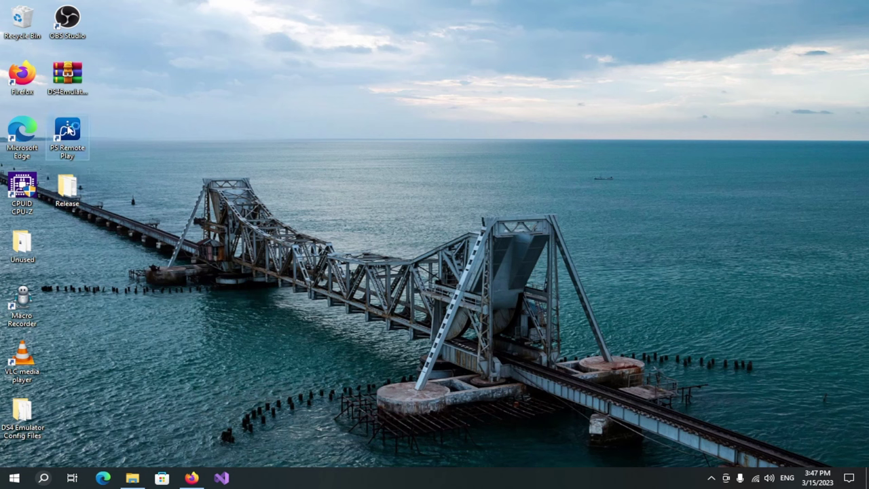
Launch PS Remote Play, try the PS5-773 console, check the app version in the settings information and close the app
double_click(88, 128)
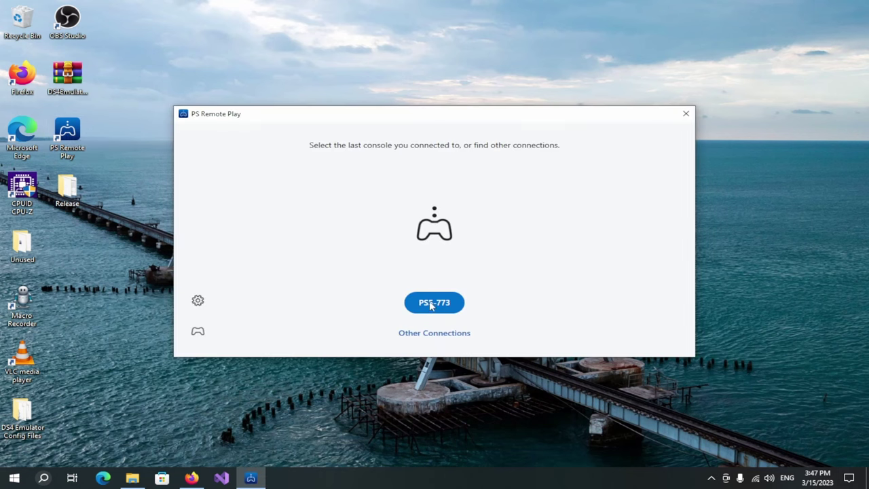
left_click(431, 306)
left_click(197, 300)
left_click(448, 106)
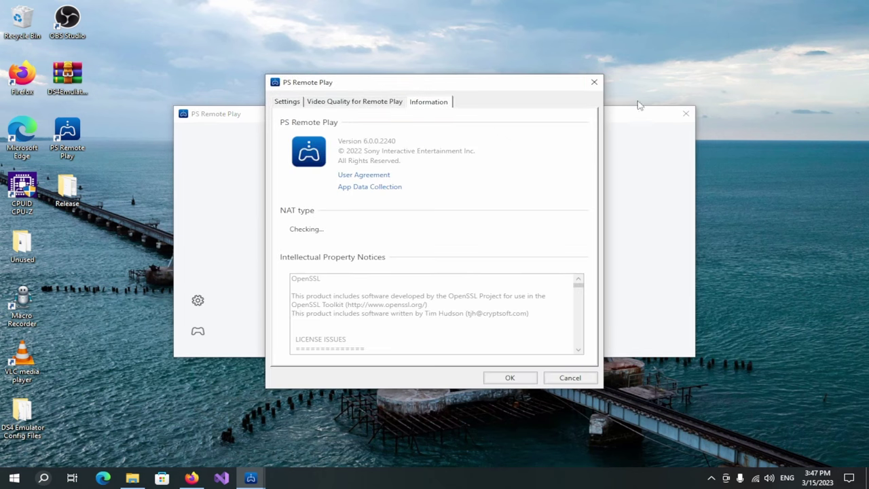
left_click(594, 83)
left_click(682, 116)
Download ViGEmBus_1.18.367_x64_x86.exe from the DualShock4 emulator release page in Firefox and launch the installer
left_click(132, 478)
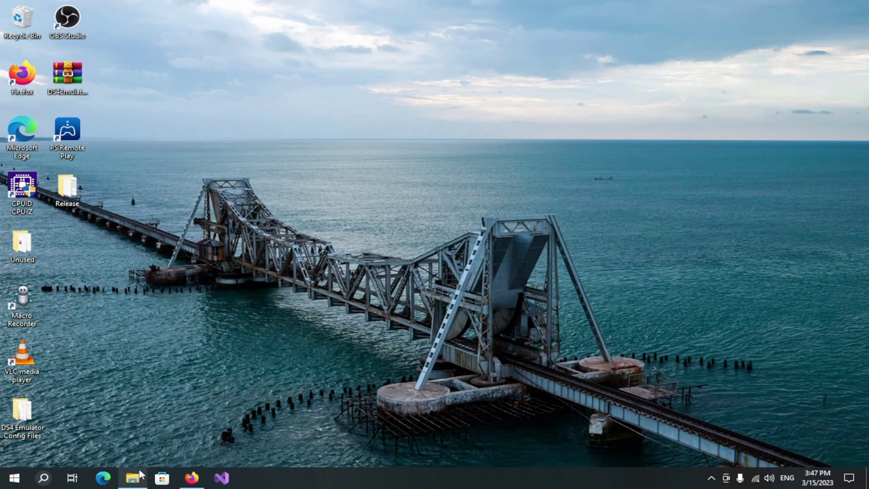
left_click(191, 478)
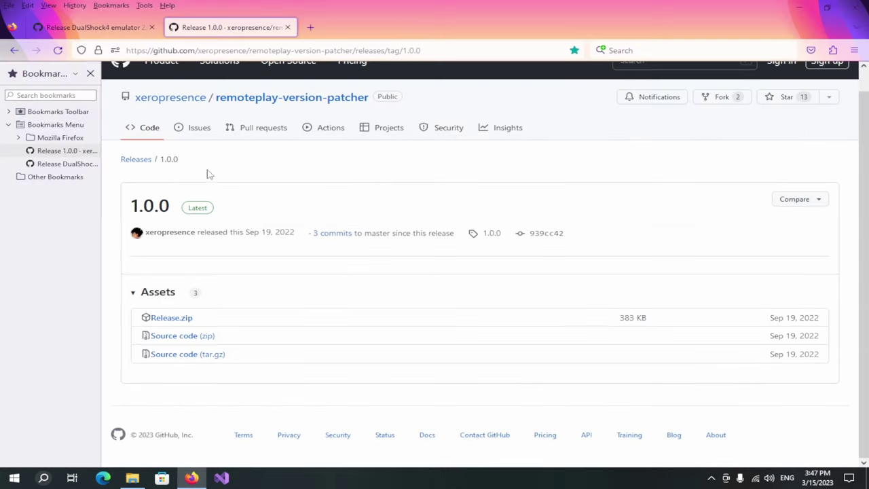
left_click(107, 27)
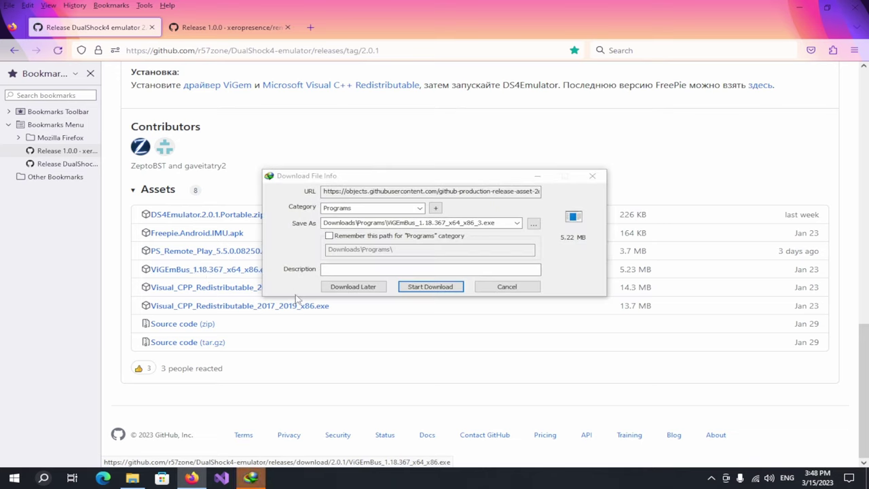
left_click(449, 288)
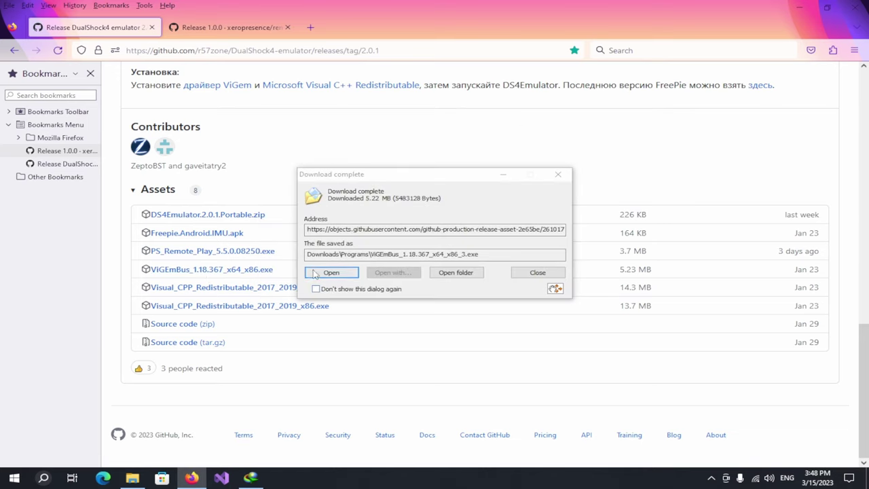
left_click(314, 273)
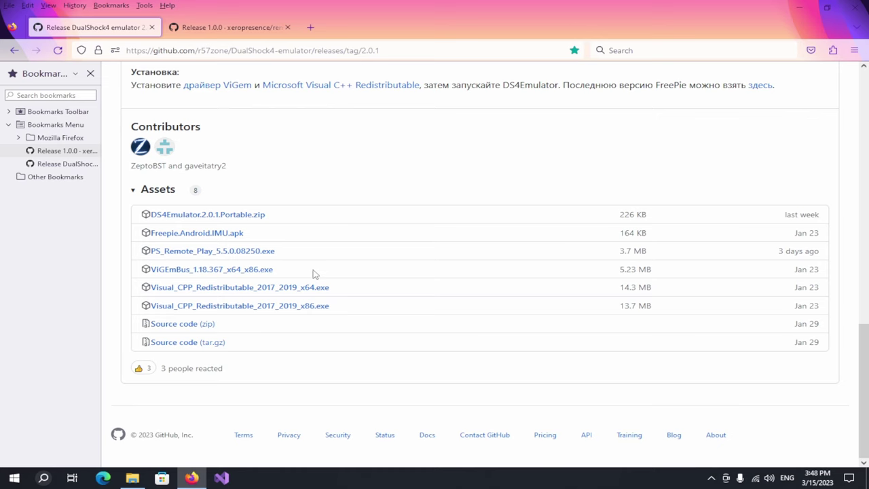
Agree to the ViGEm Bus Driver license terms, keep the default install location and advance the setup to its final install confirmation
left_click(495, 323)
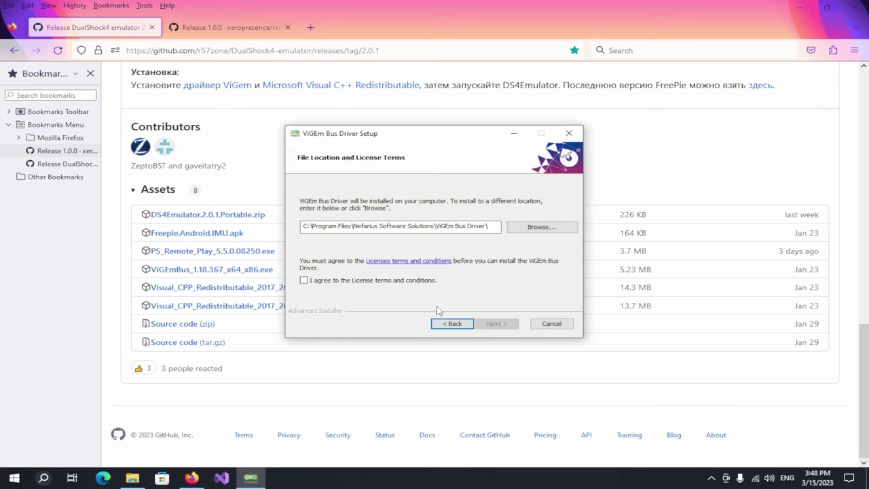
left_click(303, 279)
left_click(501, 324)
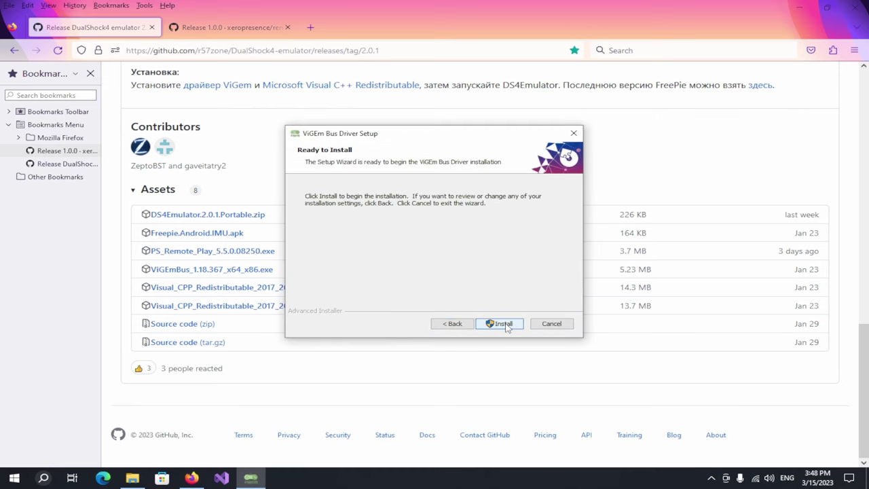